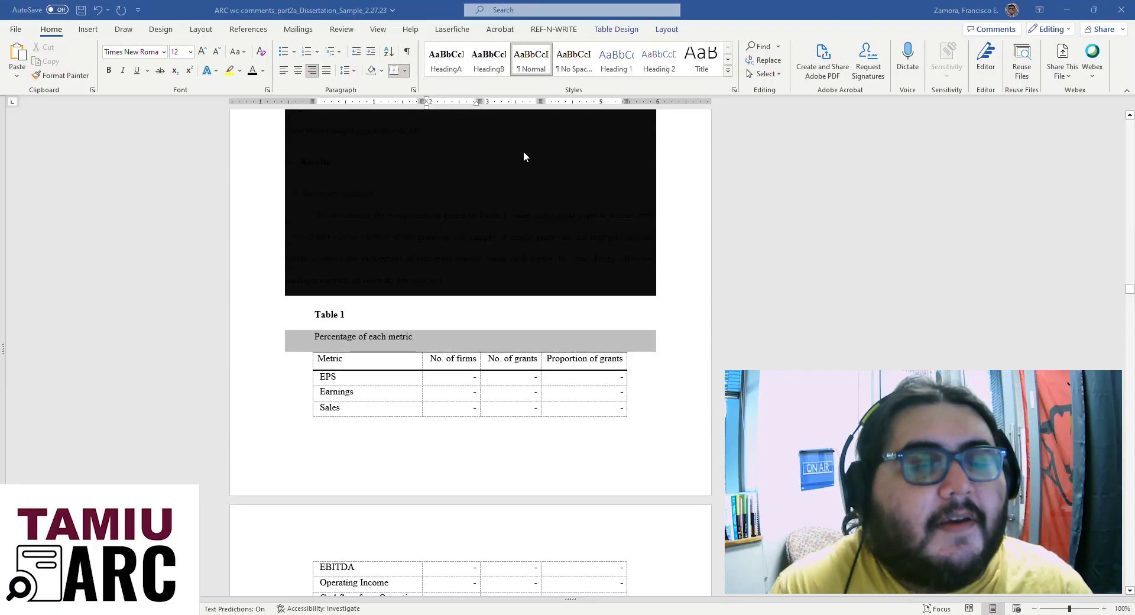
# Examine how Table 1 breaks across two pages and review Table 2 below it
pyautogui.scroll(3, 407, 195)
pyautogui.scroll(-10, 407, 195)
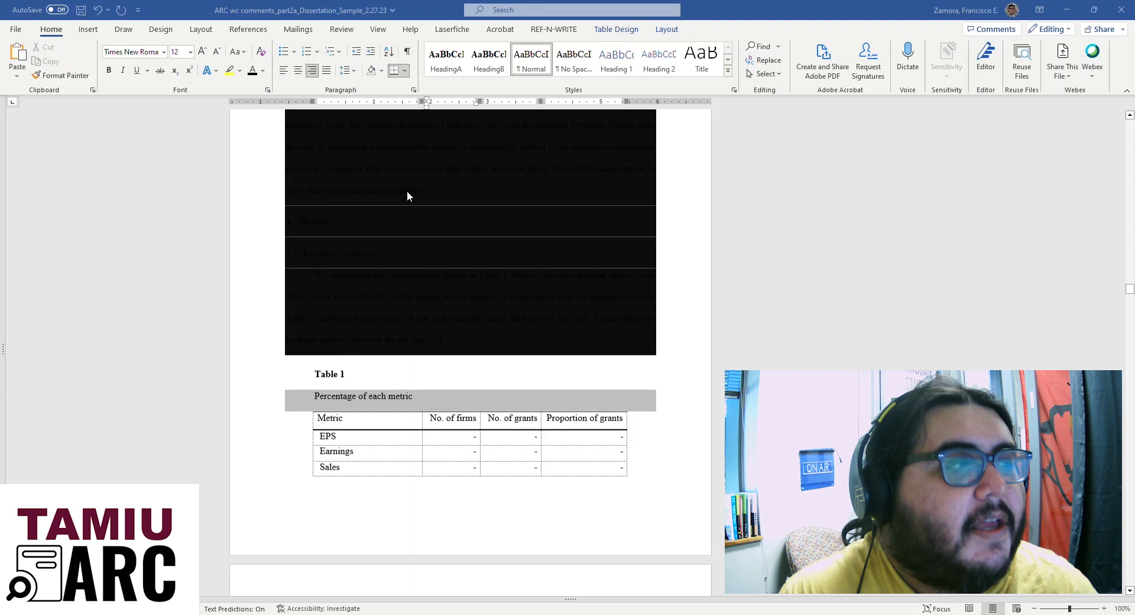
pyautogui.scroll(-10, 407, 195)
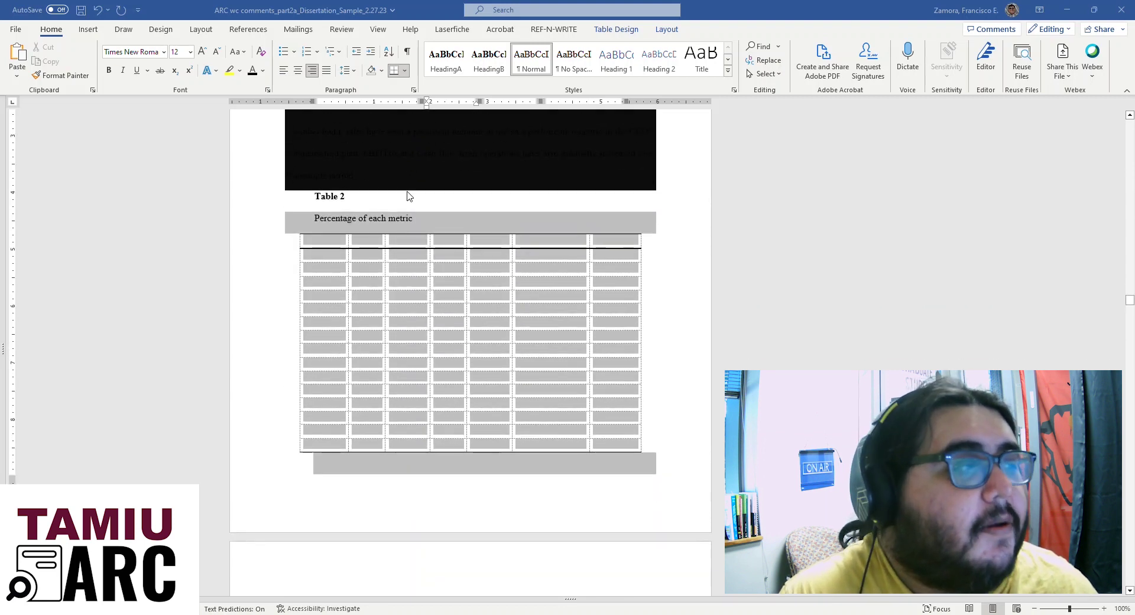
pyautogui.scroll(4, 407, 196)
pyautogui.scroll(6, 406, 195)
pyautogui.scroll(-12, 407, 195)
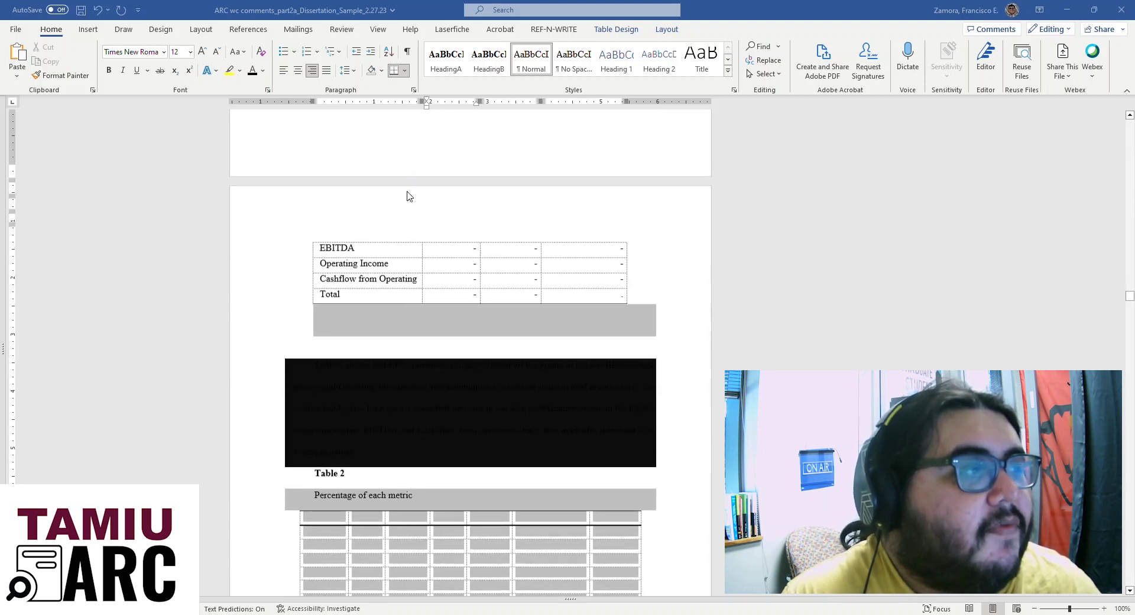
pyautogui.scroll(-4, 320, 398)
pyautogui.scroll(10, 430, 381)
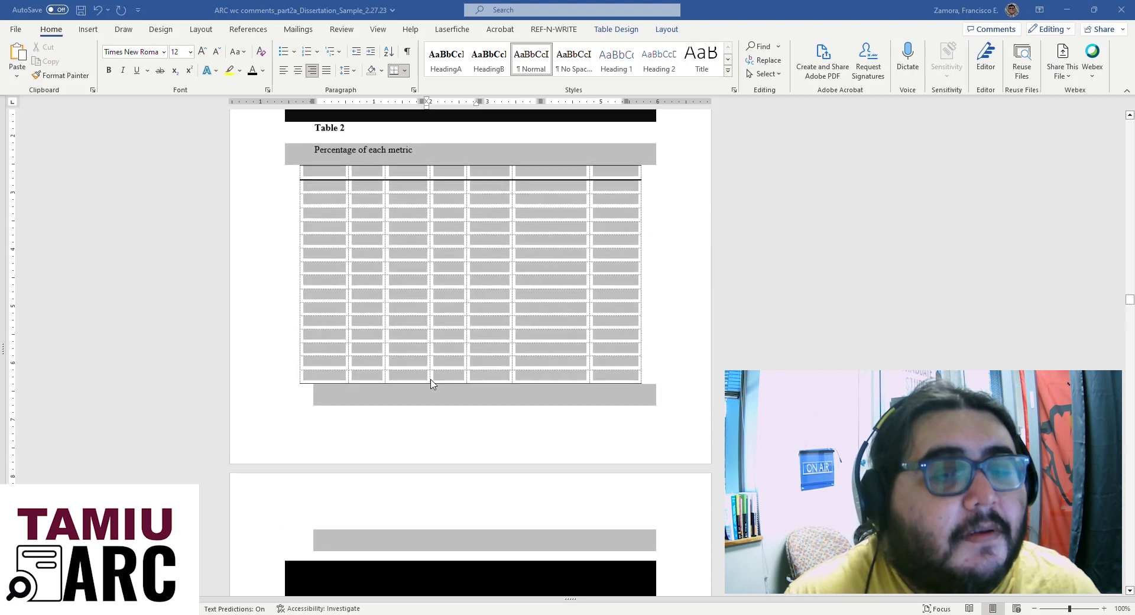
pyautogui.scroll(4, 431, 385)
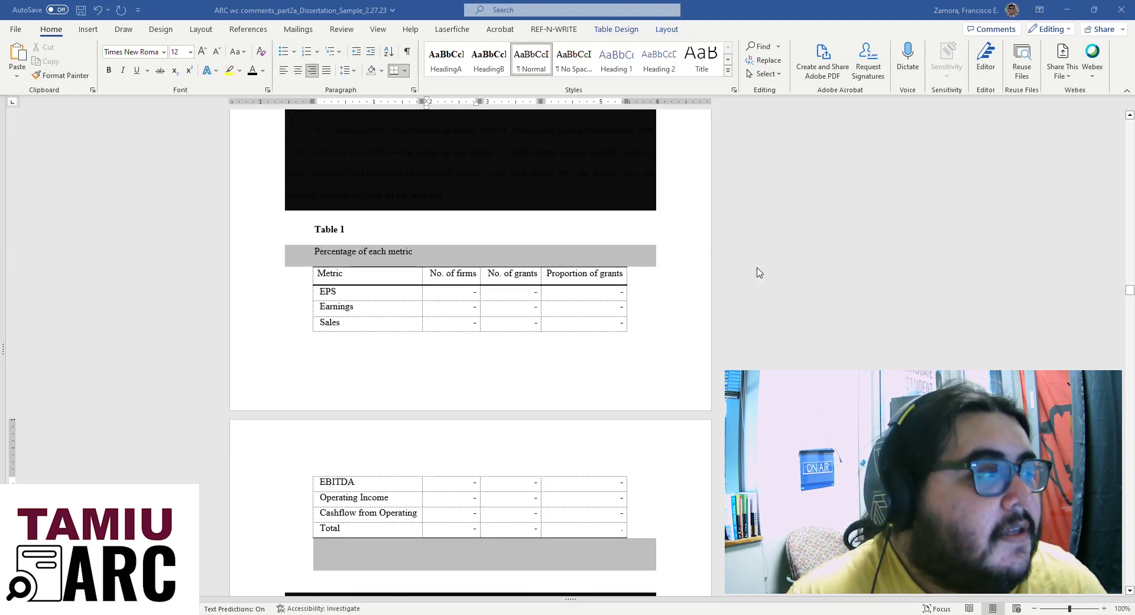
pyautogui.click(366, 483)
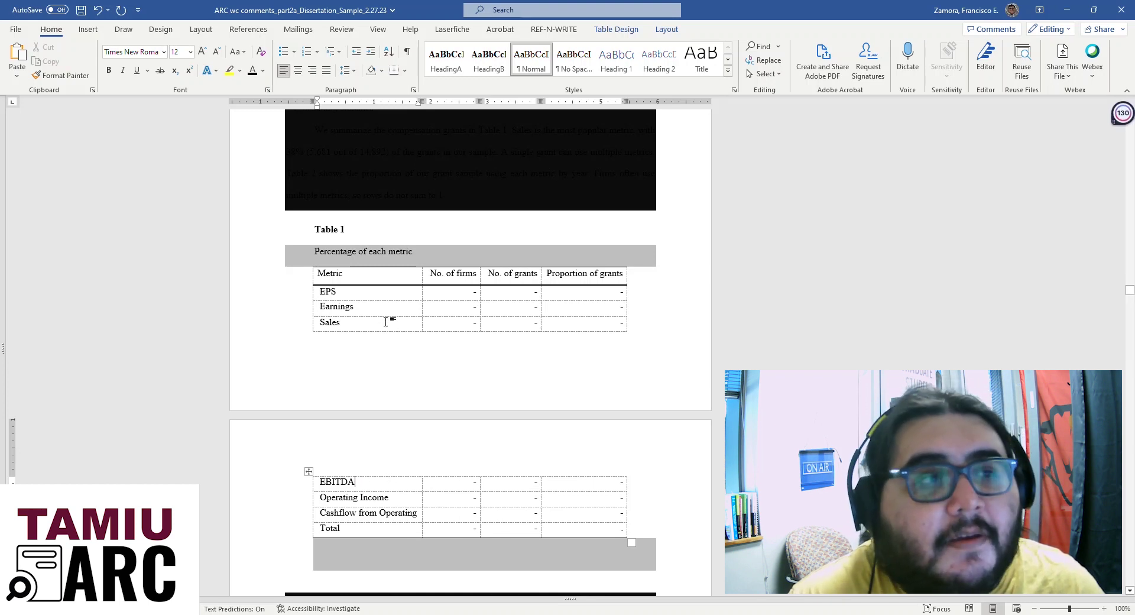
pyautogui.moveTo(429, 377); pyautogui.dragTo(495, 488)
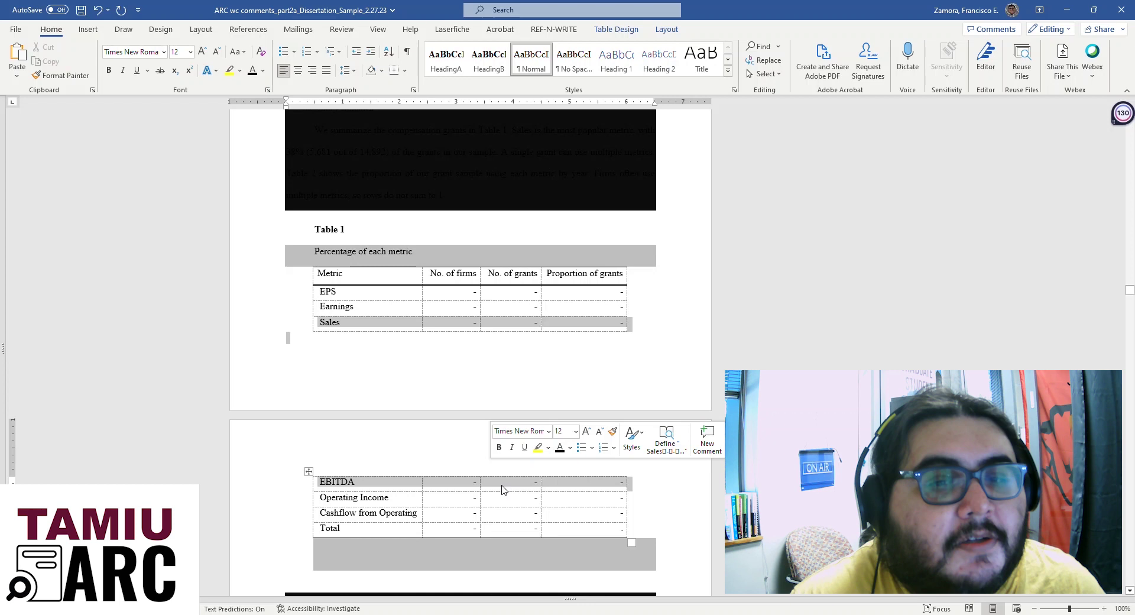
pyautogui.rightClick(507, 486)
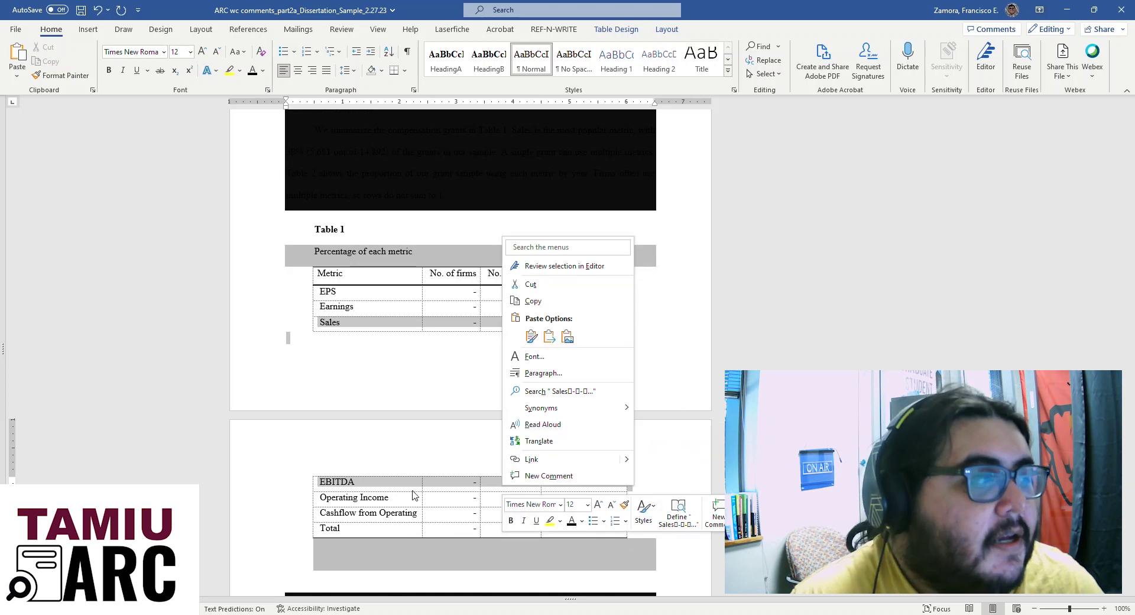
pyautogui.press('Escape')
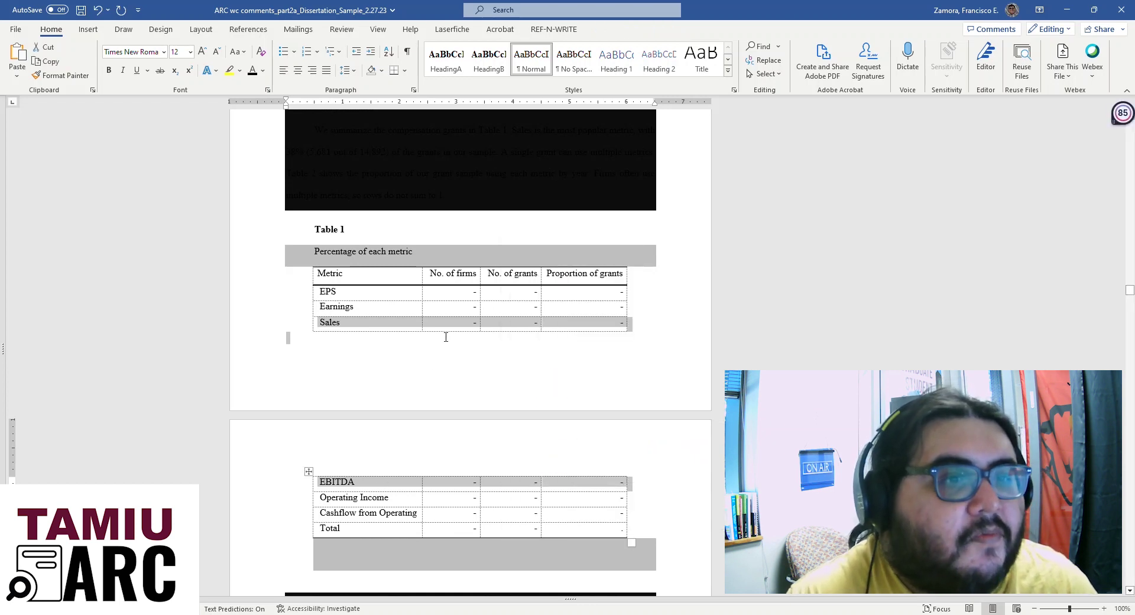
pyautogui.click(446, 335)
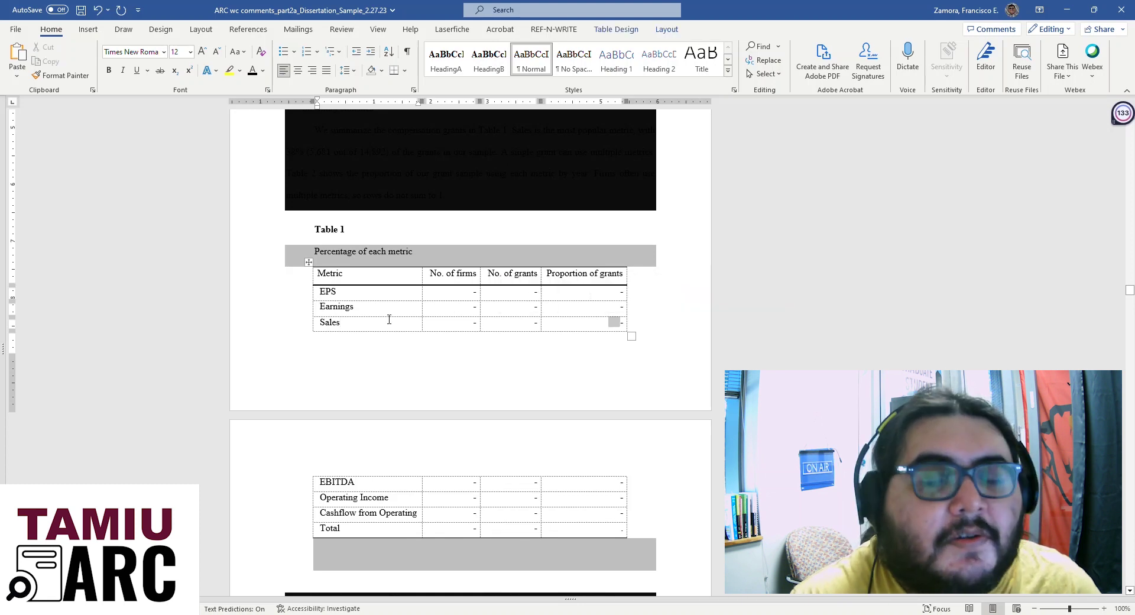
pyautogui.moveTo(391, 327); pyautogui.dragTo(562, 328)
pyautogui.rightClick(561, 327)
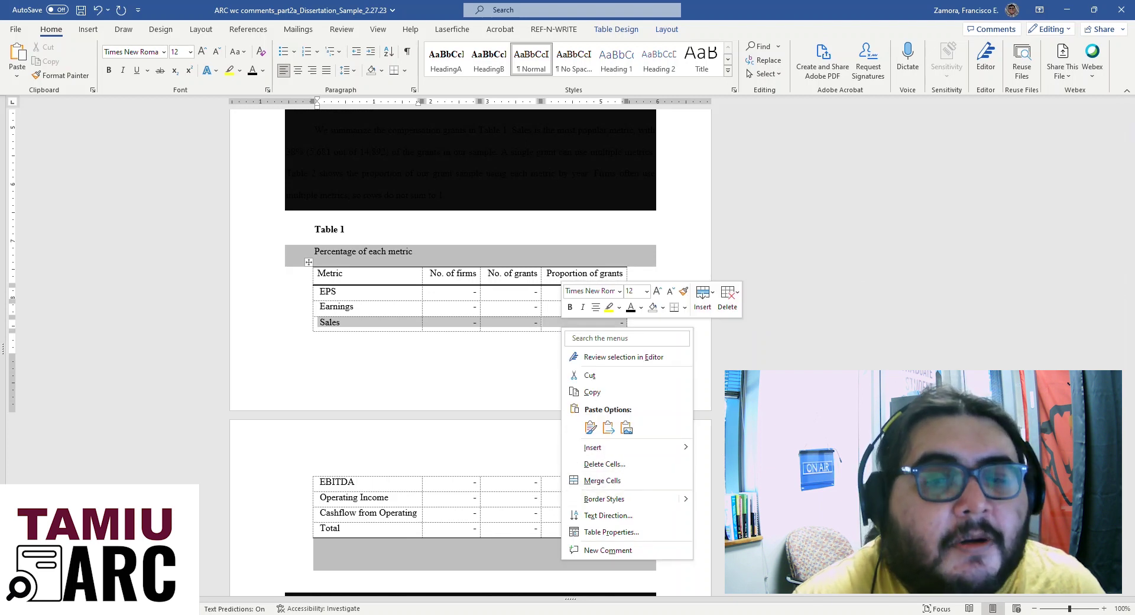
pyautogui.press('Escape')
pyautogui.click(538, 324)
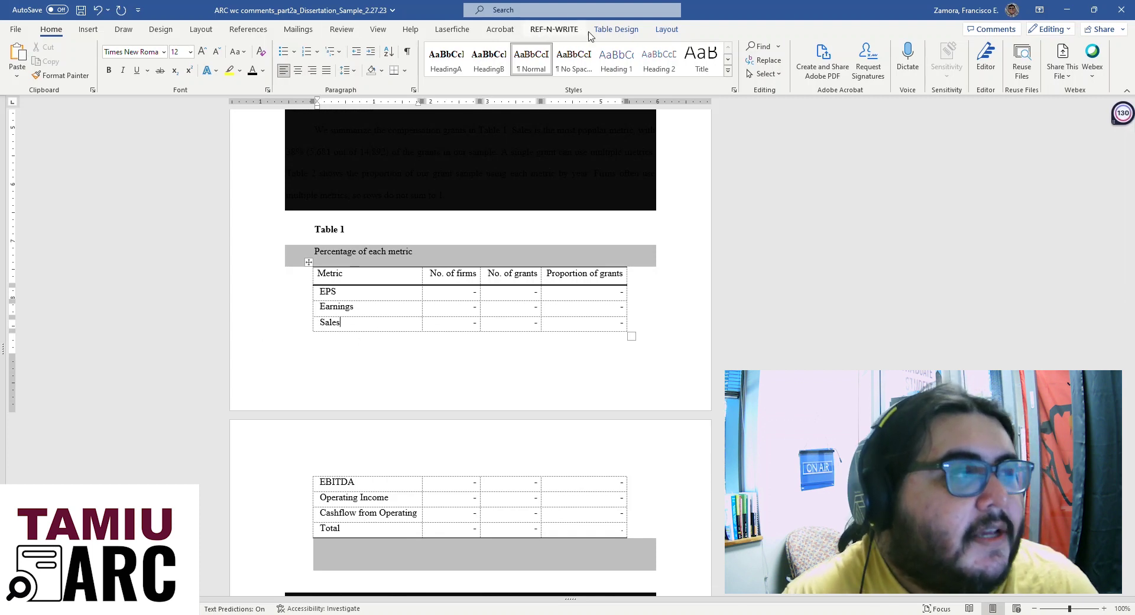
# Try splitting Table 1 near the page break and undo the split
pyautogui.click(607, 31)
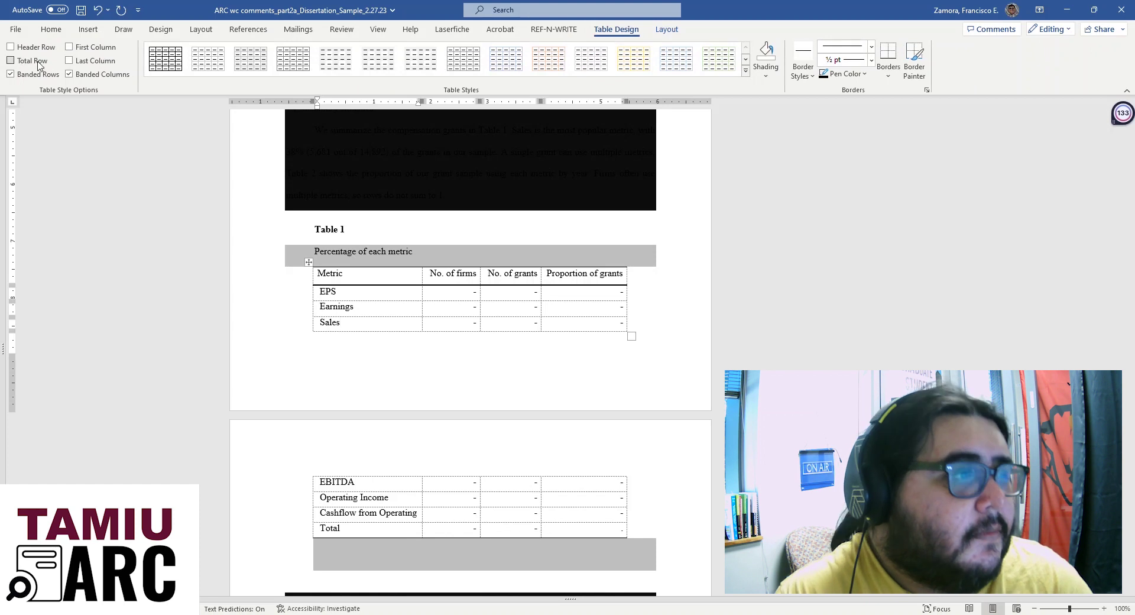
pyautogui.click(667, 29)
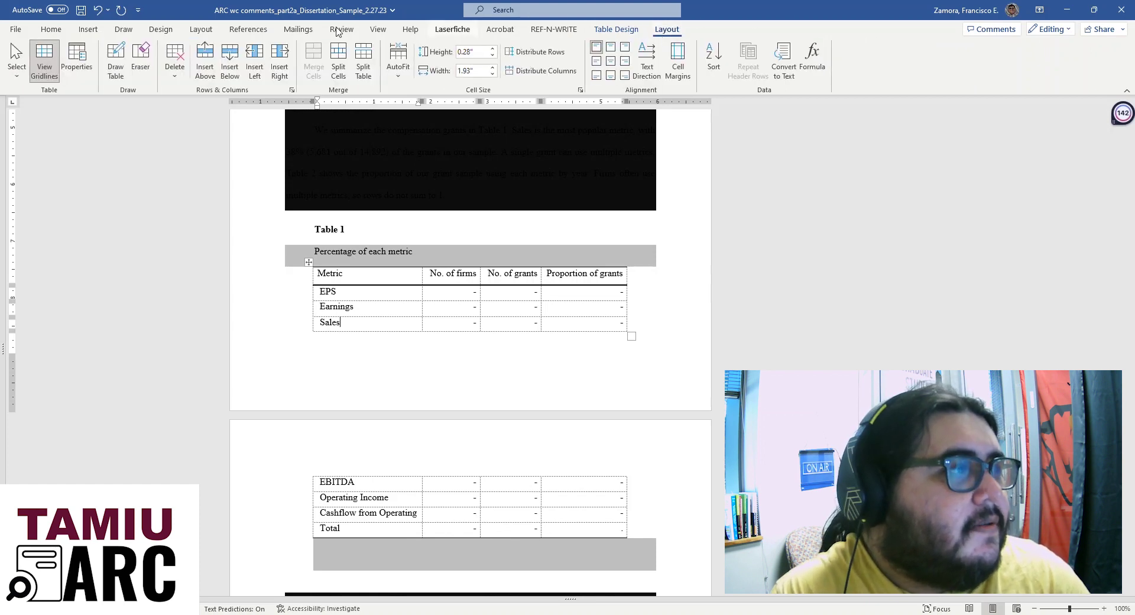
pyautogui.click(365, 64)
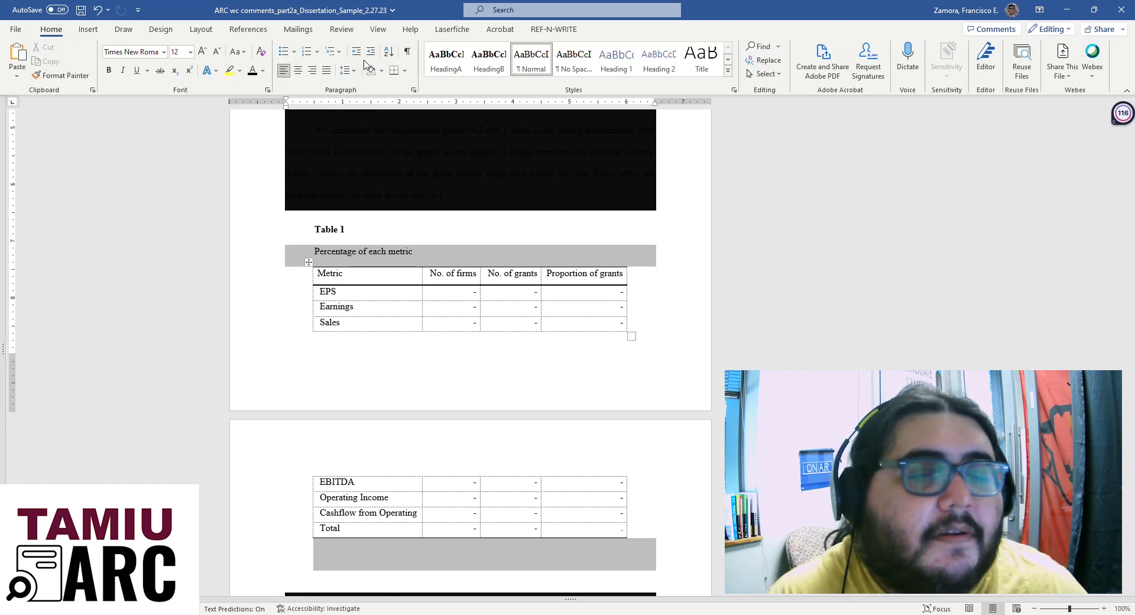
pyautogui.hotkey('ctrl', 'z')
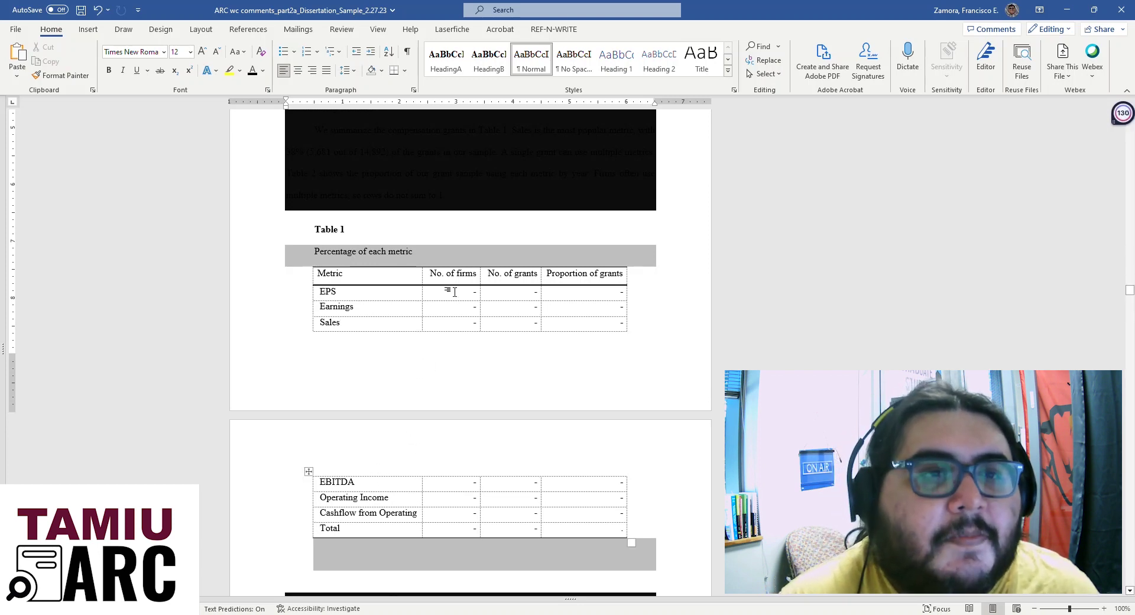
# Split Table 1 above the EBITDA row so the rows on the second page form a separate table
pyautogui.press('Down')
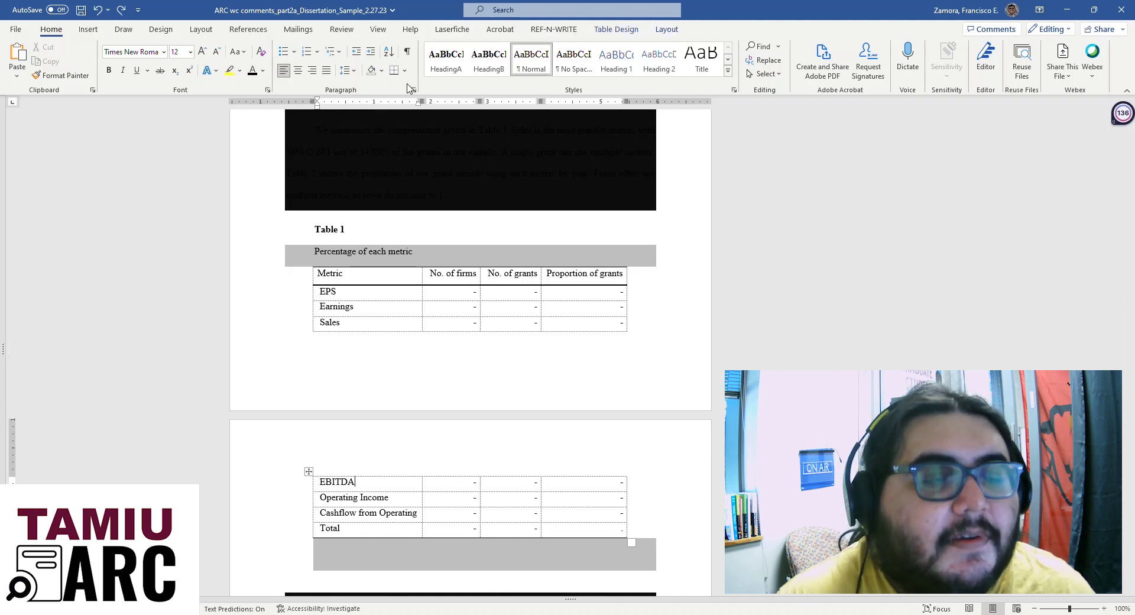
pyautogui.click(668, 31)
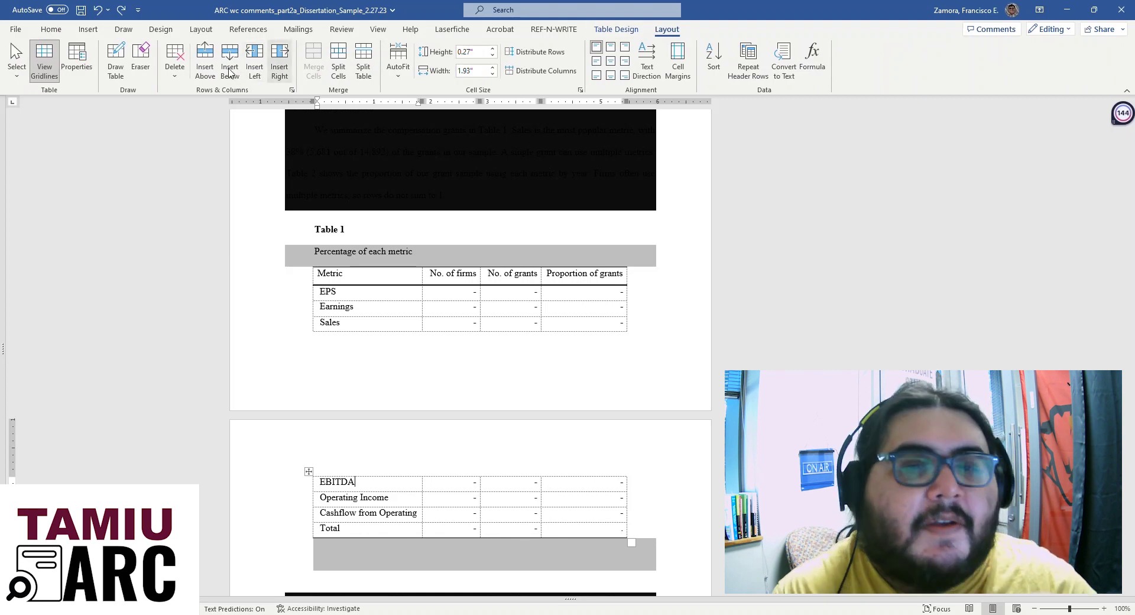
pyautogui.click(363, 76)
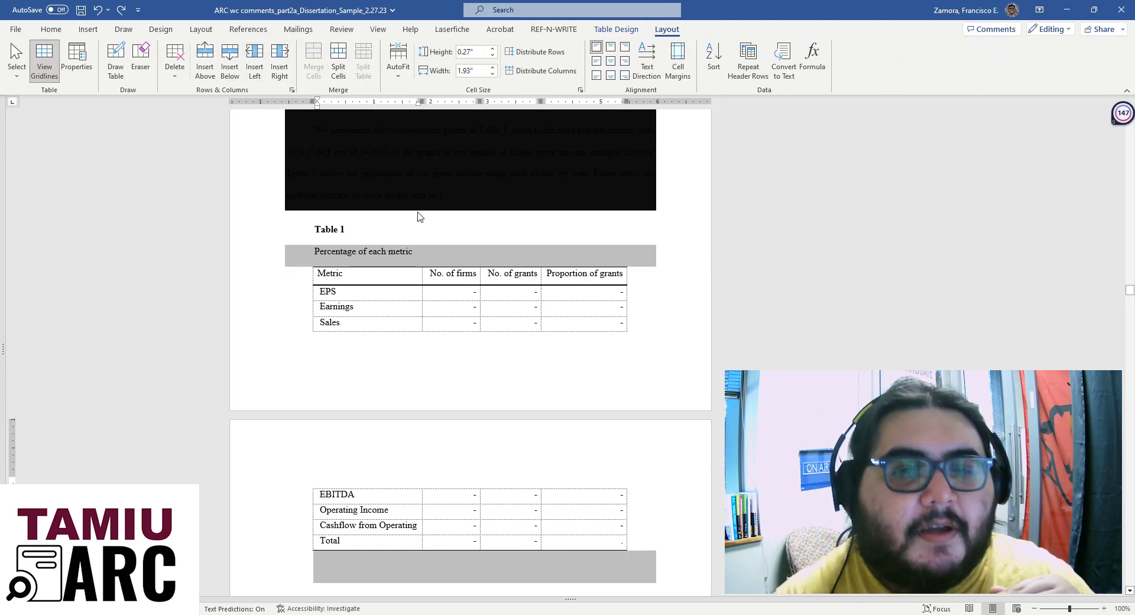
pyautogui.click(356, 466)
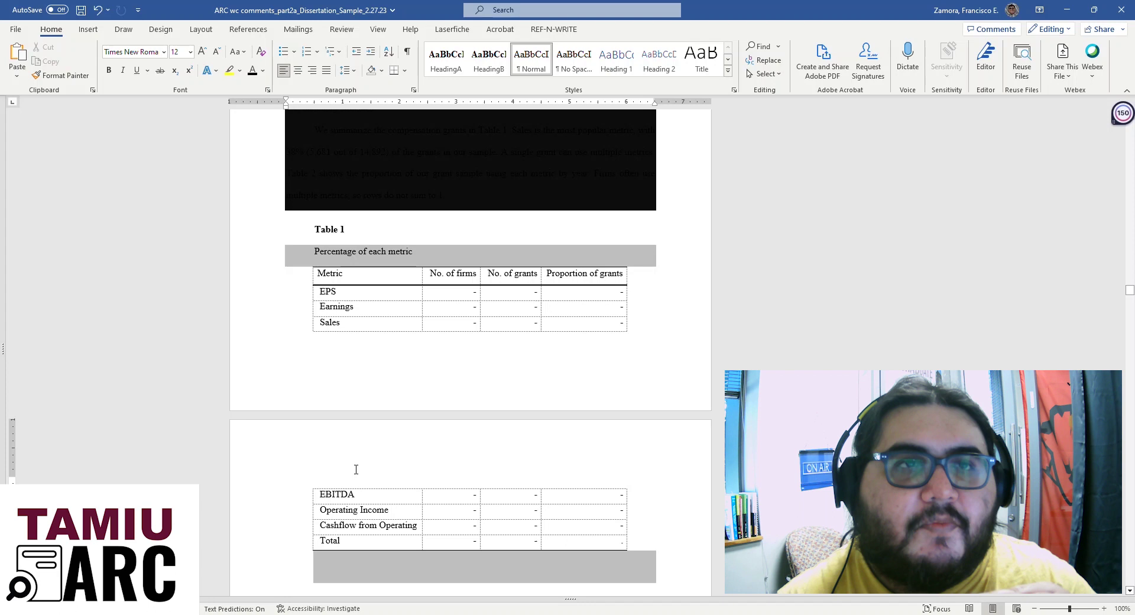
# Add the caption "Table 1 (Continued)" above the split-off table, in bold and indented like the Table 1 caption
pyautogui.write('T')
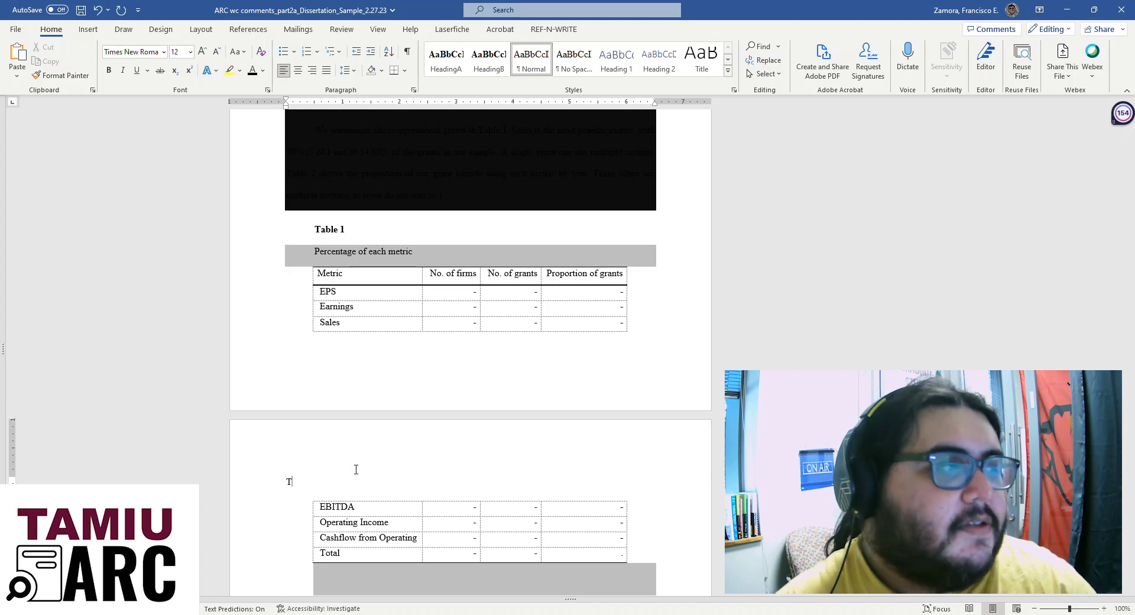
pyautogui.write('able 1 (Con')
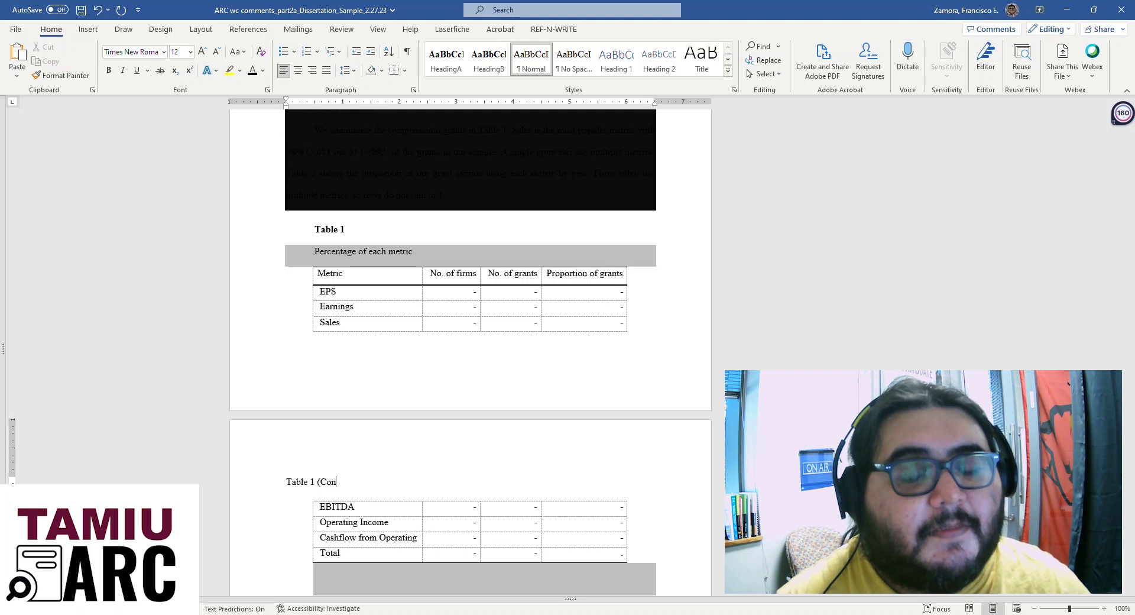
pyautogui.write('tinued)')
pyautogui.hotkey('shift', 'Home')
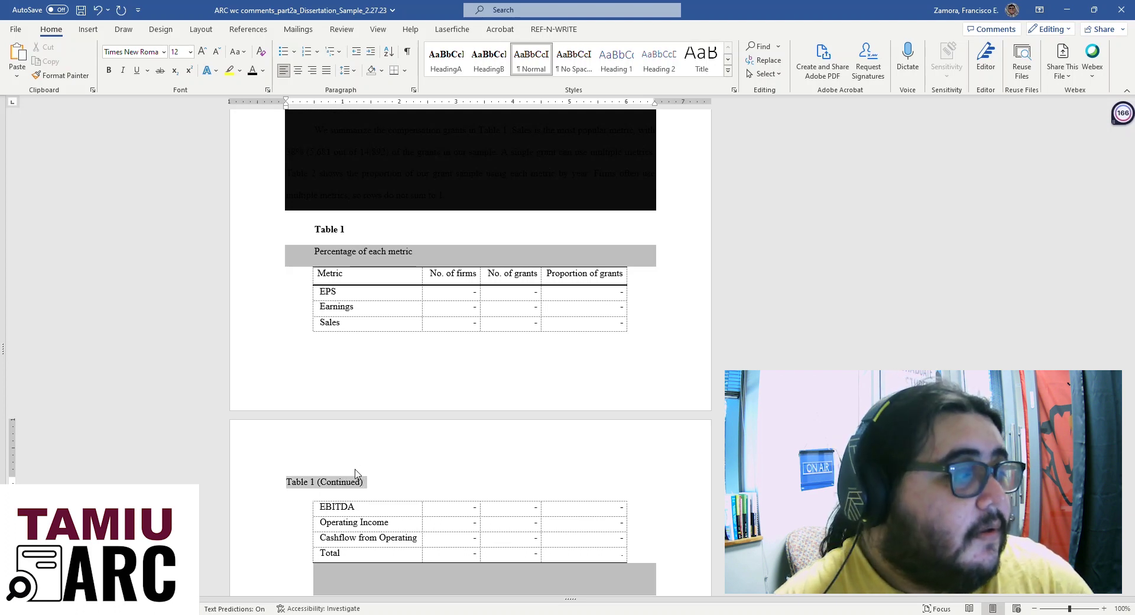
pyautogui.hotkey('ctrl', 'b')
pyautogui.press('Tab')
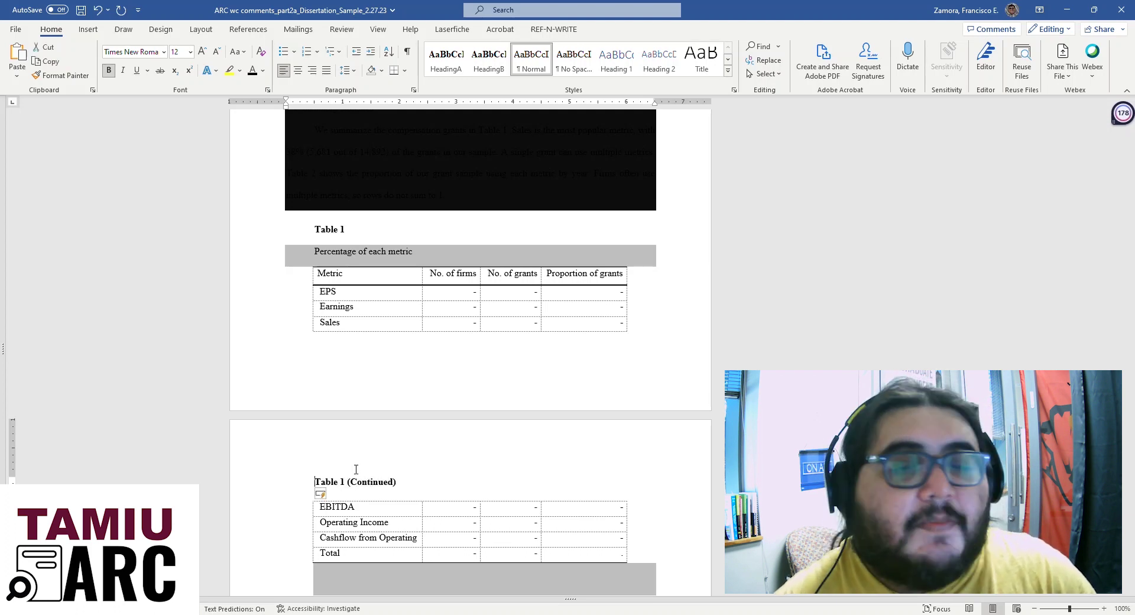
# Insert an empty row above the EBITDA row of the continued table
pyautogui.press('Down')
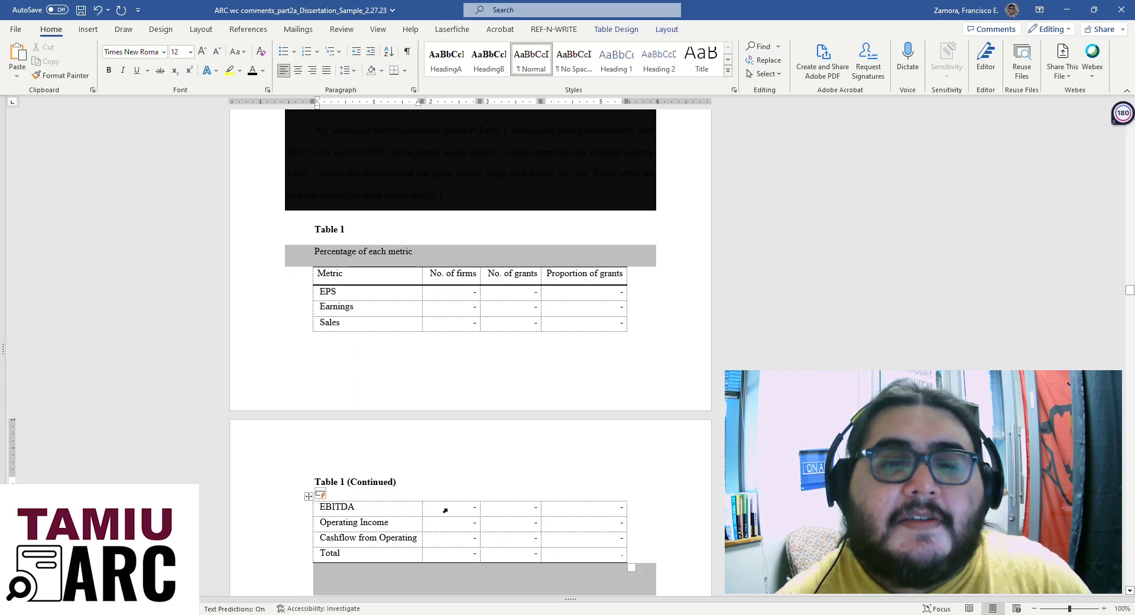
pyautogui.moveTo(421, 512); pyautogui.dragTo(562, 512)
pyautogui.rightClick(562, 512)
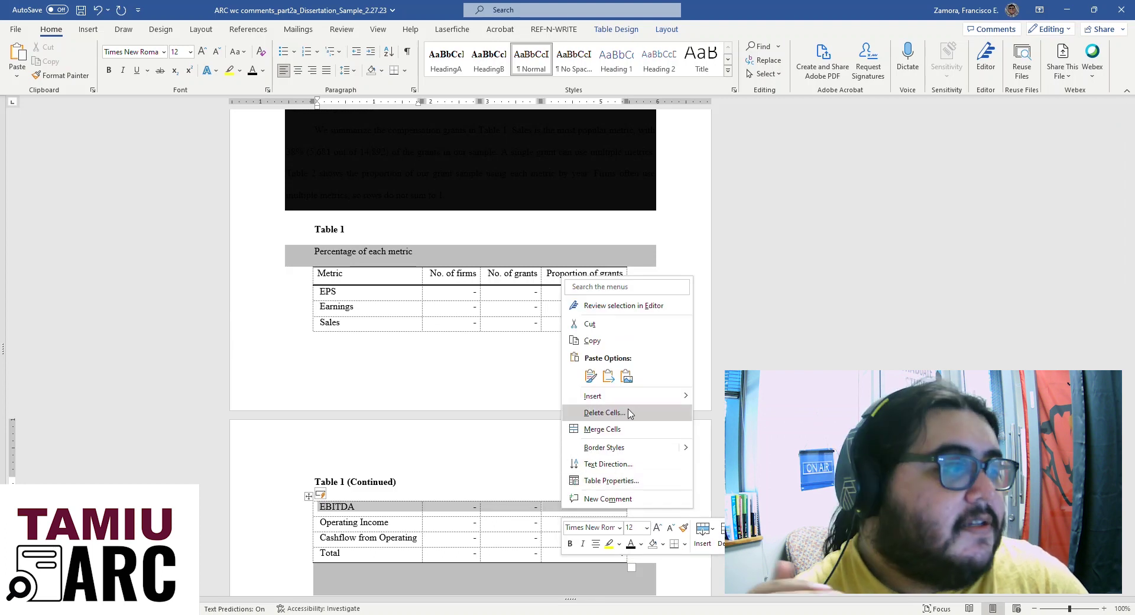
pyautogui.moveTo(628, 401)
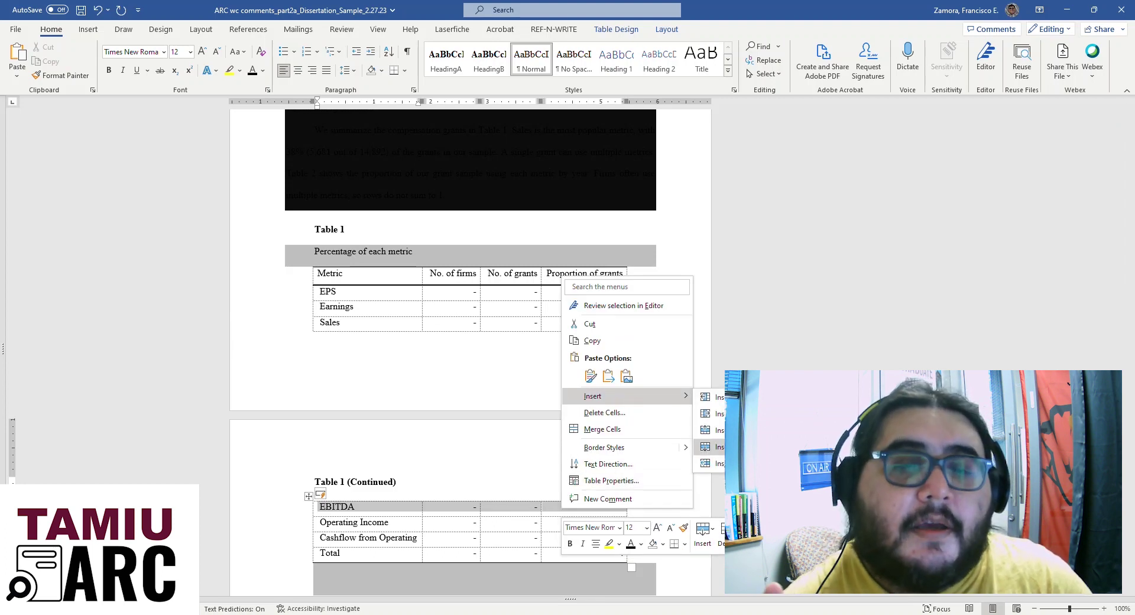
pyautogui.click(707, 430)
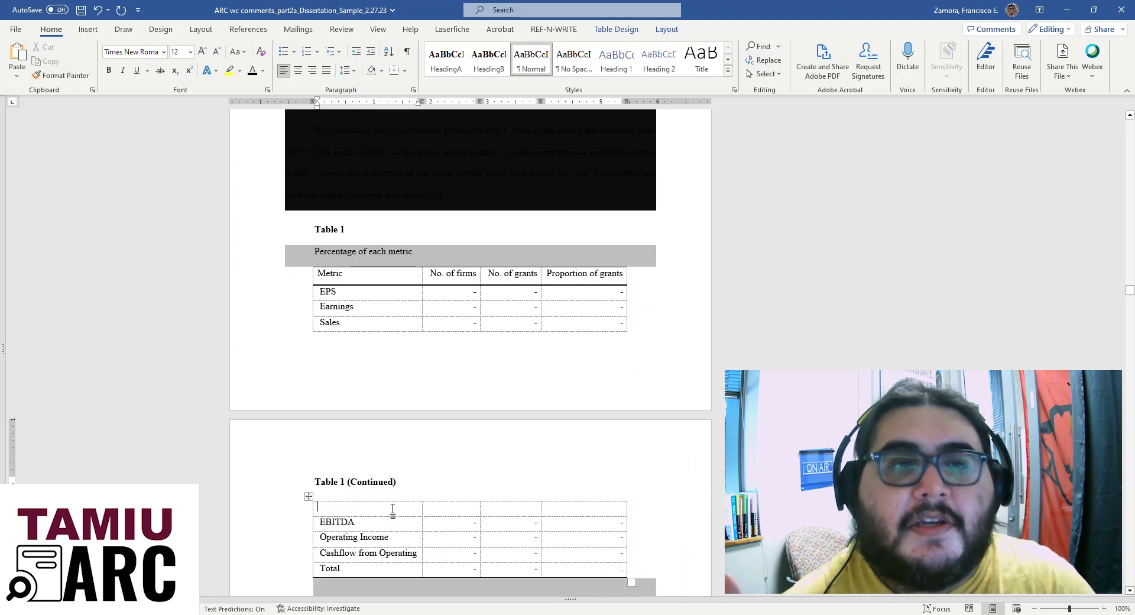
# Enter "Metric (Continued)" in the first cell of the continued table's new header row
pyautogui.write('M')
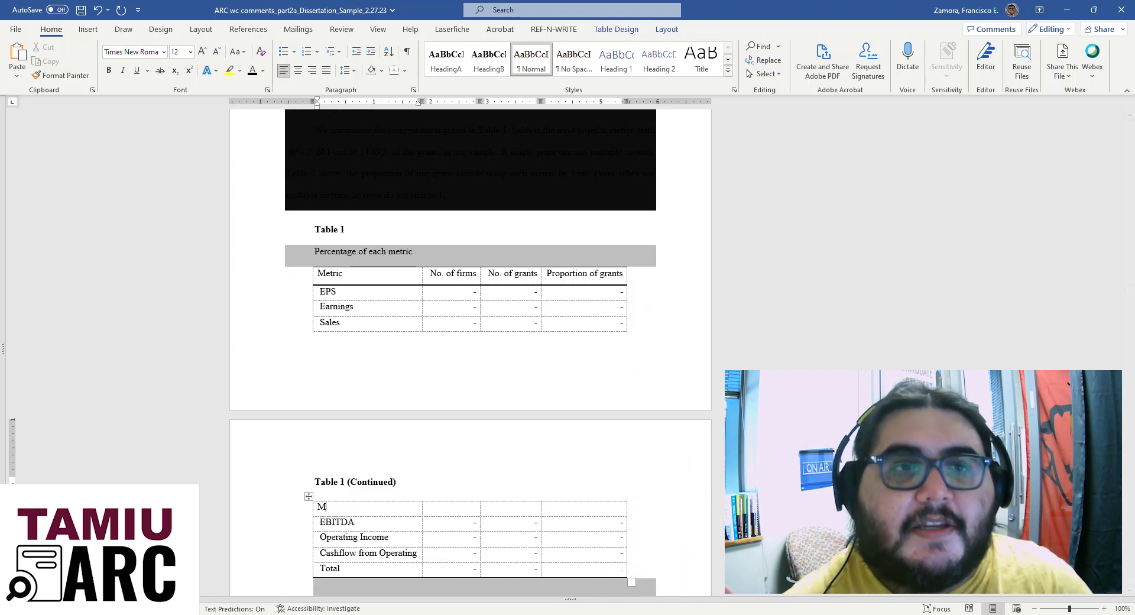
pyautogui.write('etrix')
pyautogui.press('BackSpace')
pyautogui.write('c ')
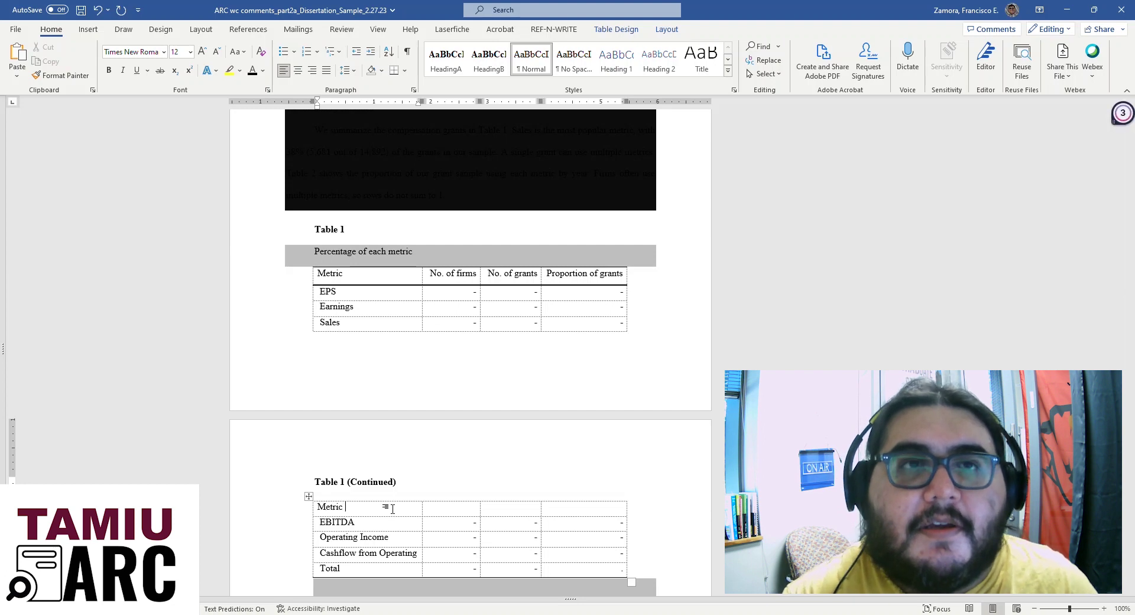
pyautogui.write('(Contin')
pyautogui.press('BackSpace')
pyautogui.press('BackSpace')
pyautogui.write('ti')
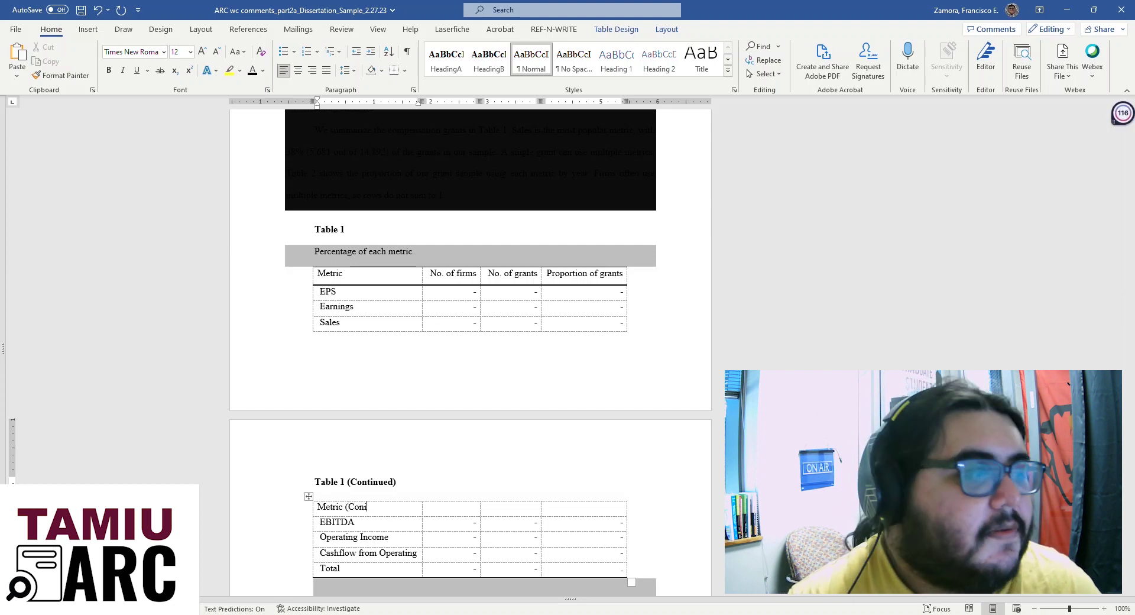
pyautogui.write('nued)')
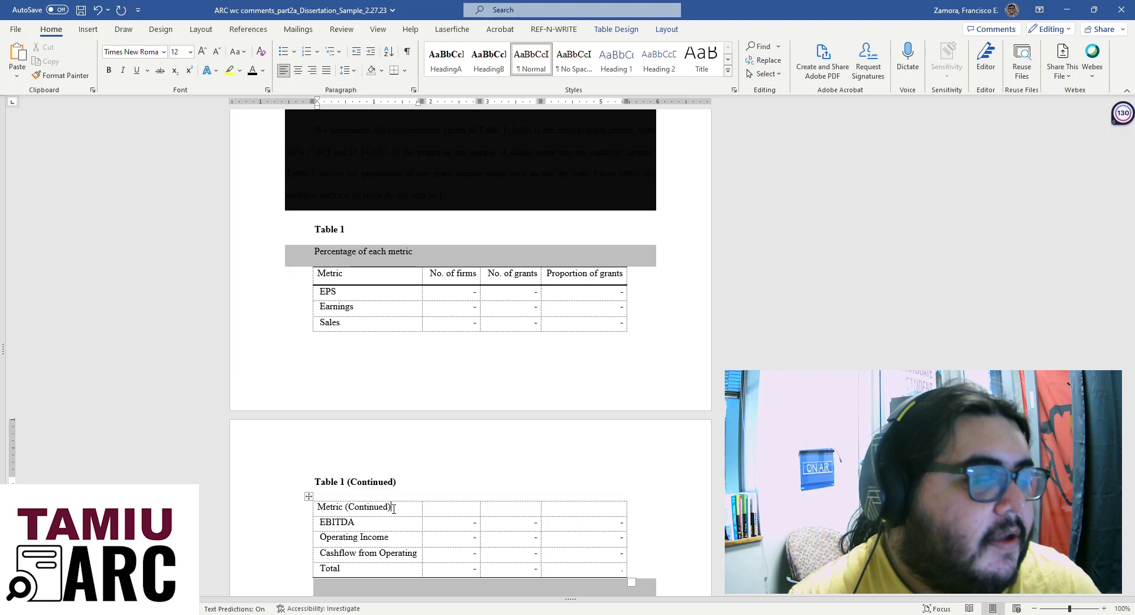
# Enter "No. of firms" as the second column heading of the continued table
pyautogui.press('Tab')
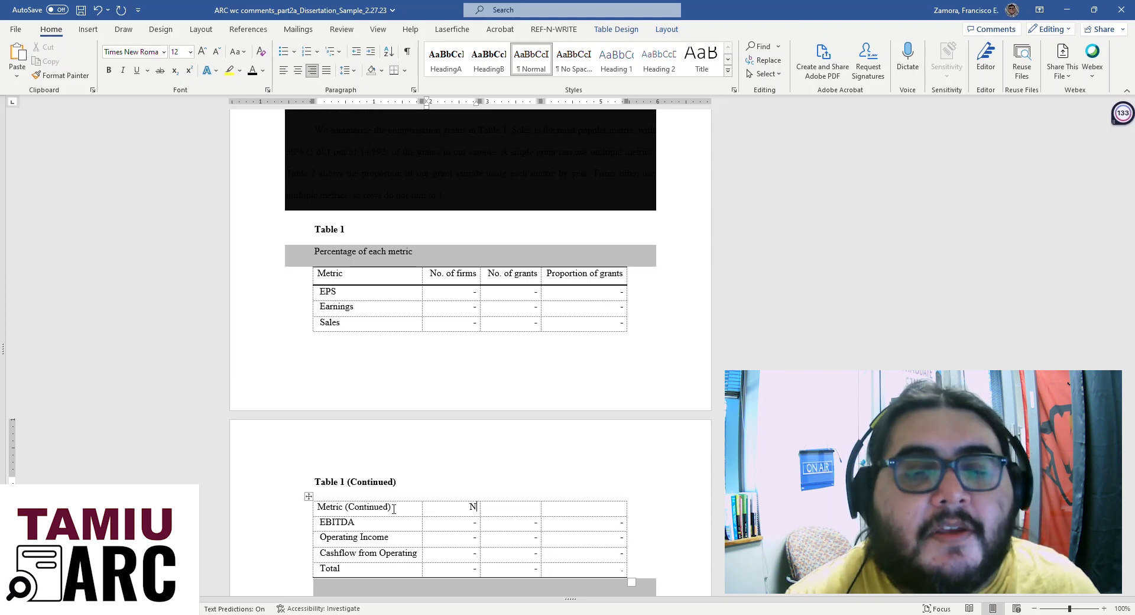
pyautogui.write('No. of ')
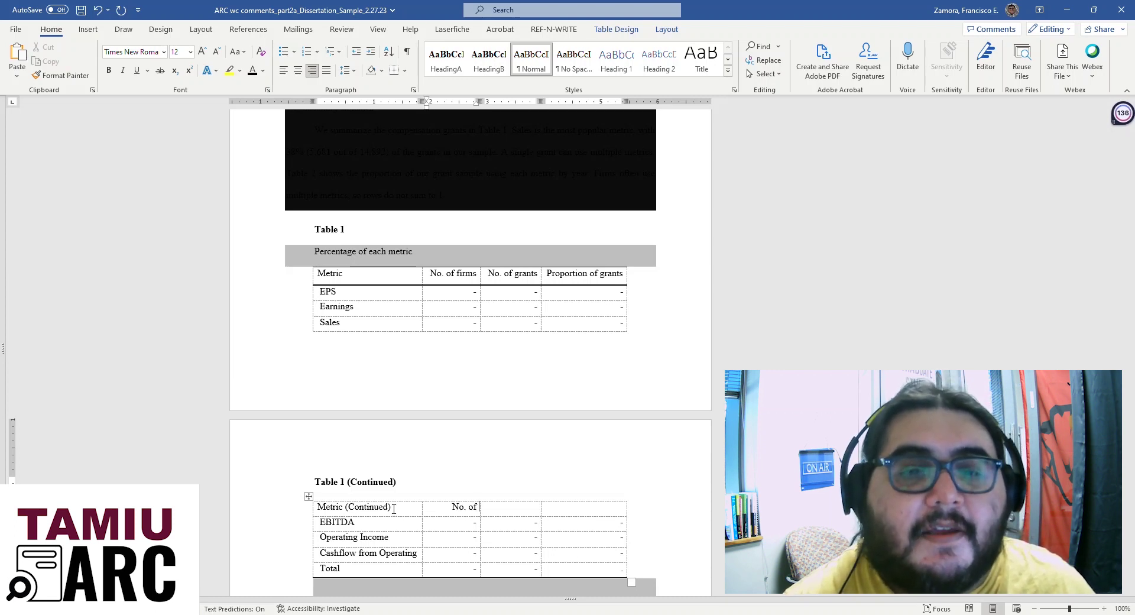
pyautogui.write('firms')
pyautogui.press('Tab')
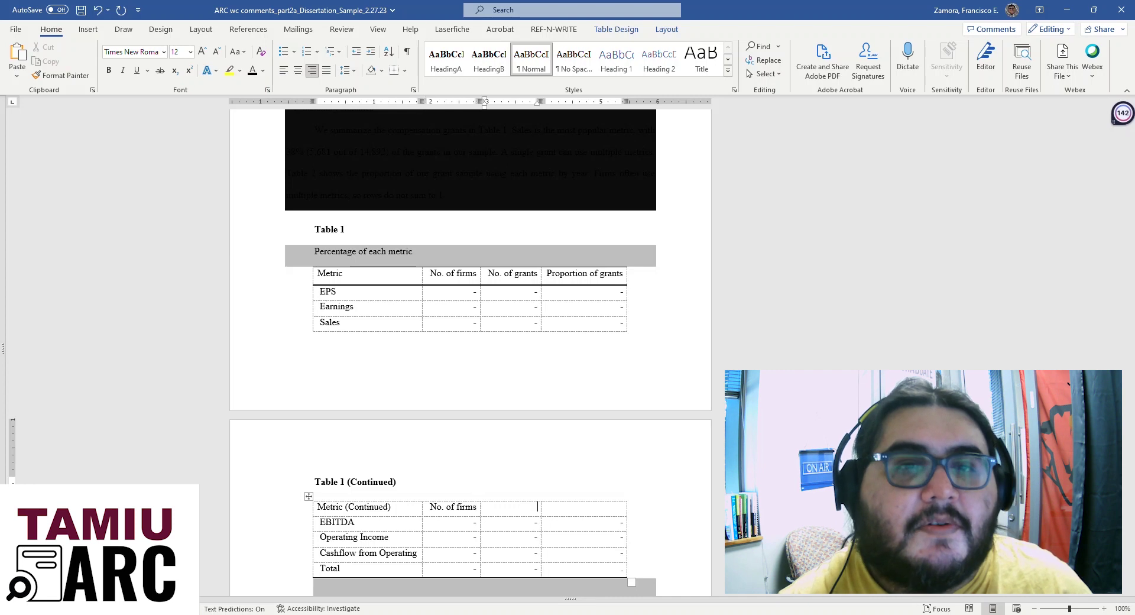
# Enter "No. of grants" and "Proportion of grants" as the third and fourth column headings of the continued table
pyautogui.write('No. of grants')
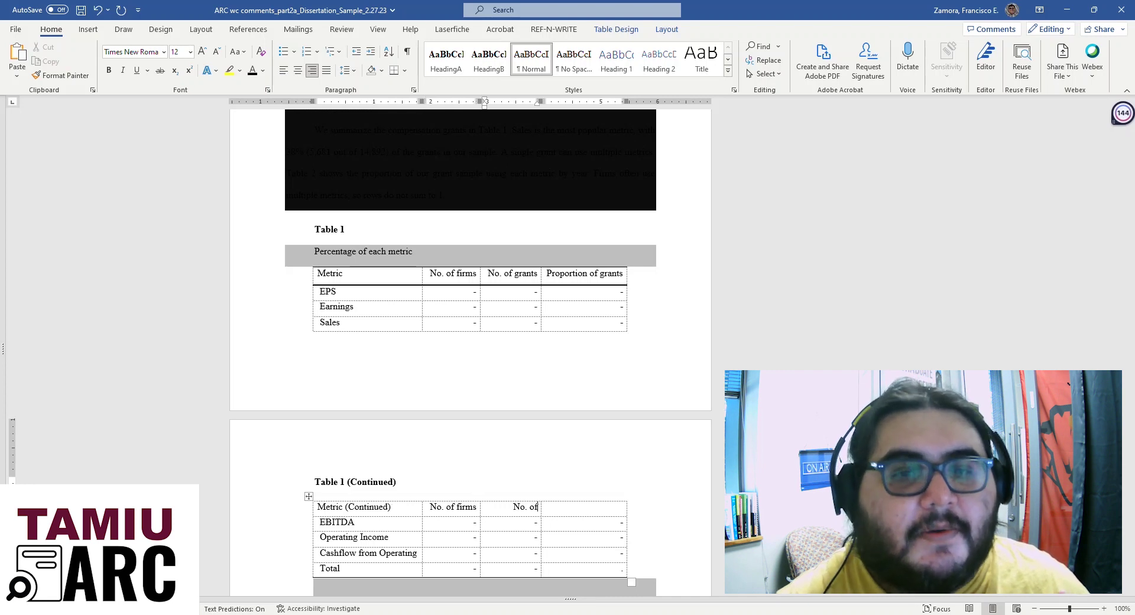
pyautogui.press('Tab')
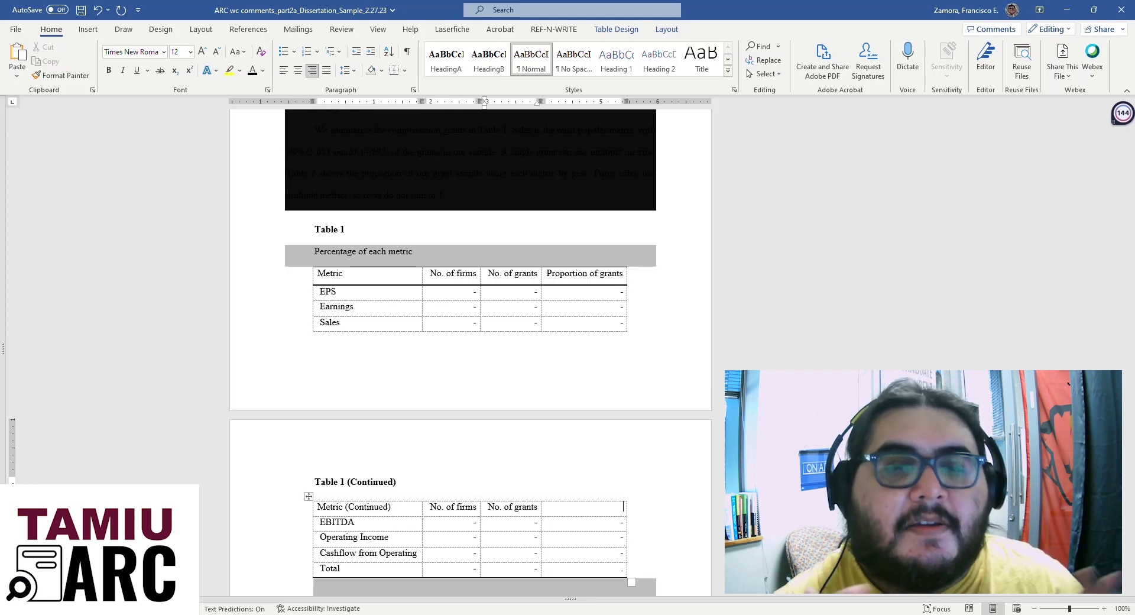
pyautogui.write('Proportio')
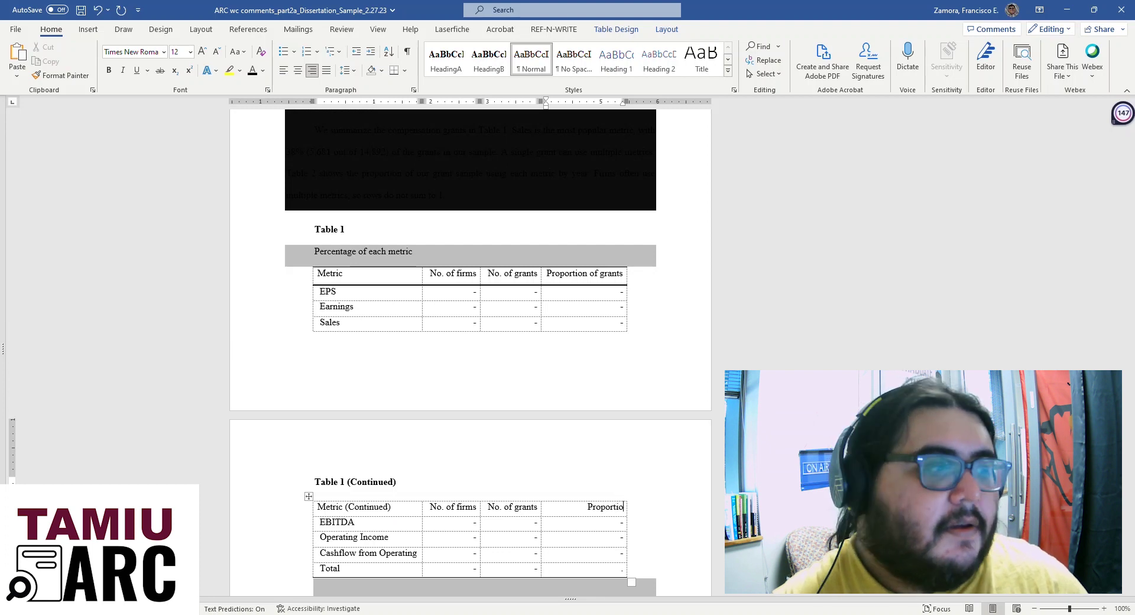
pyautogui.write('n of grants')
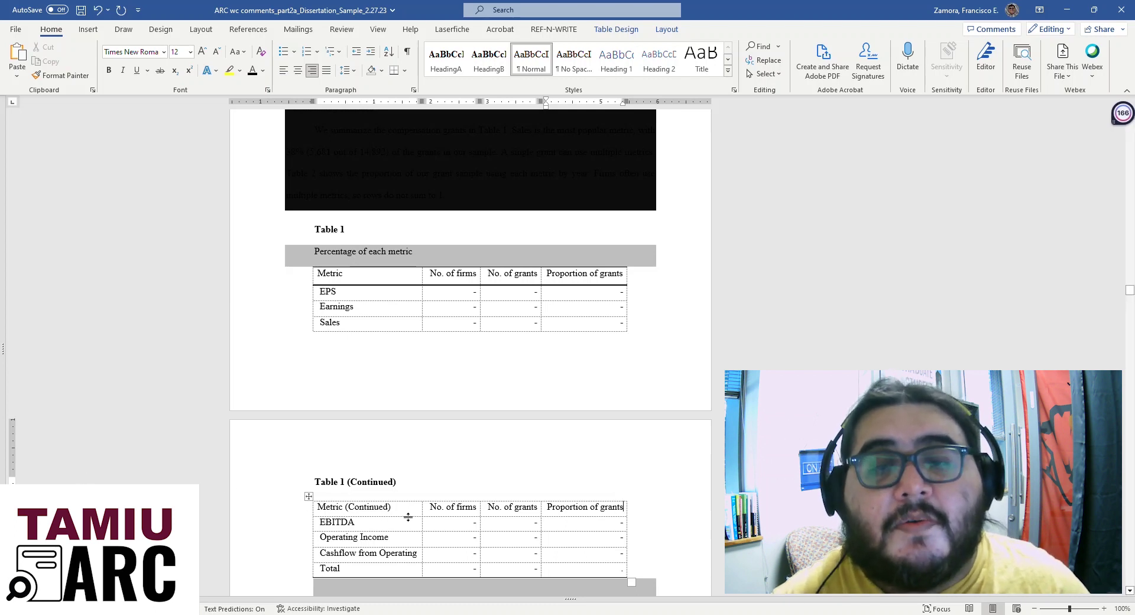
# Apply a solid bottom border to each of the four heading cells in the continued table's header row
pyautogui.click(528, 507)
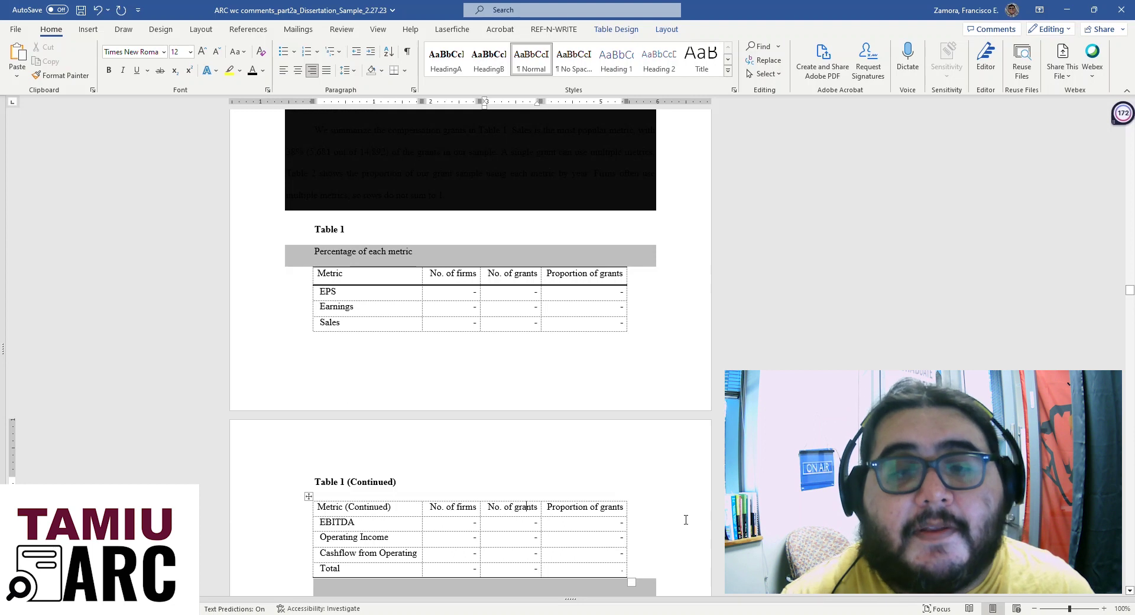
pyautogui.click(410, 508)
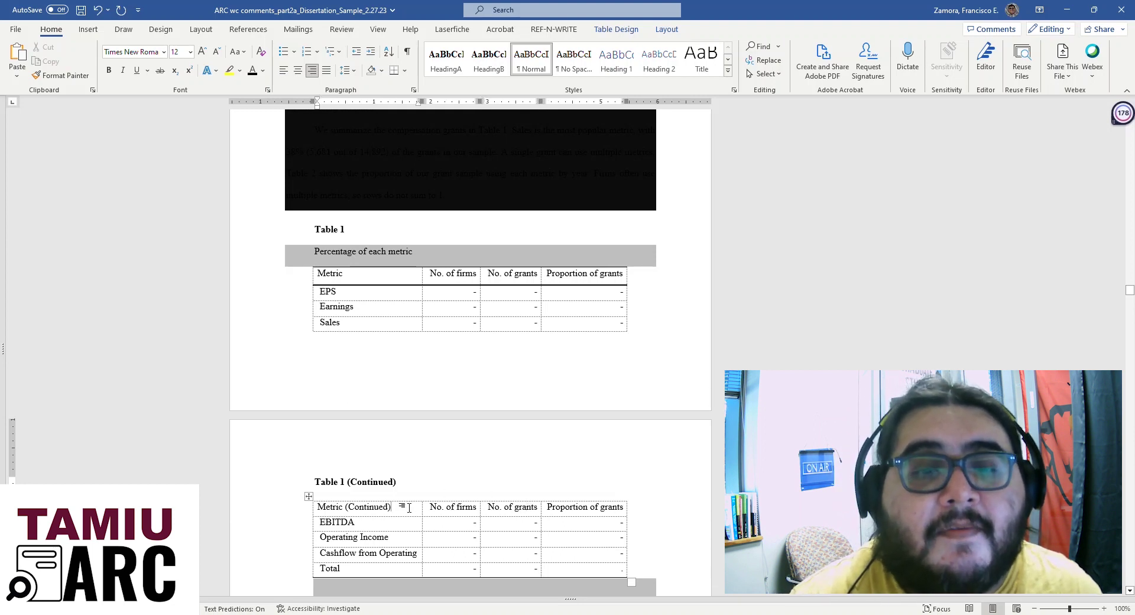
pyautogui.click(618, 29)
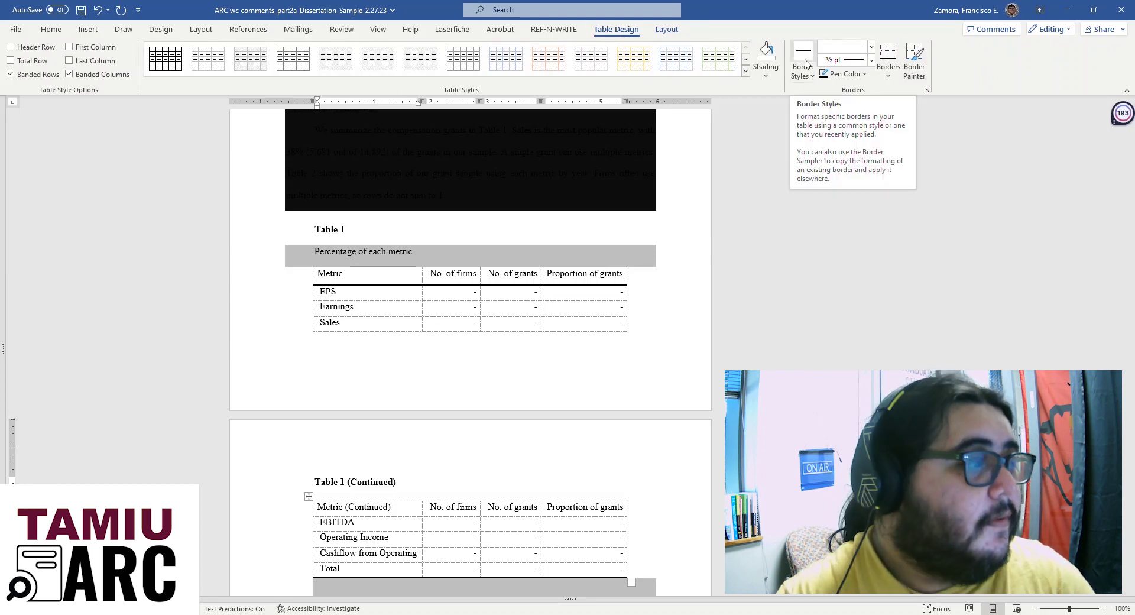
pyautogui.click(889, 60)
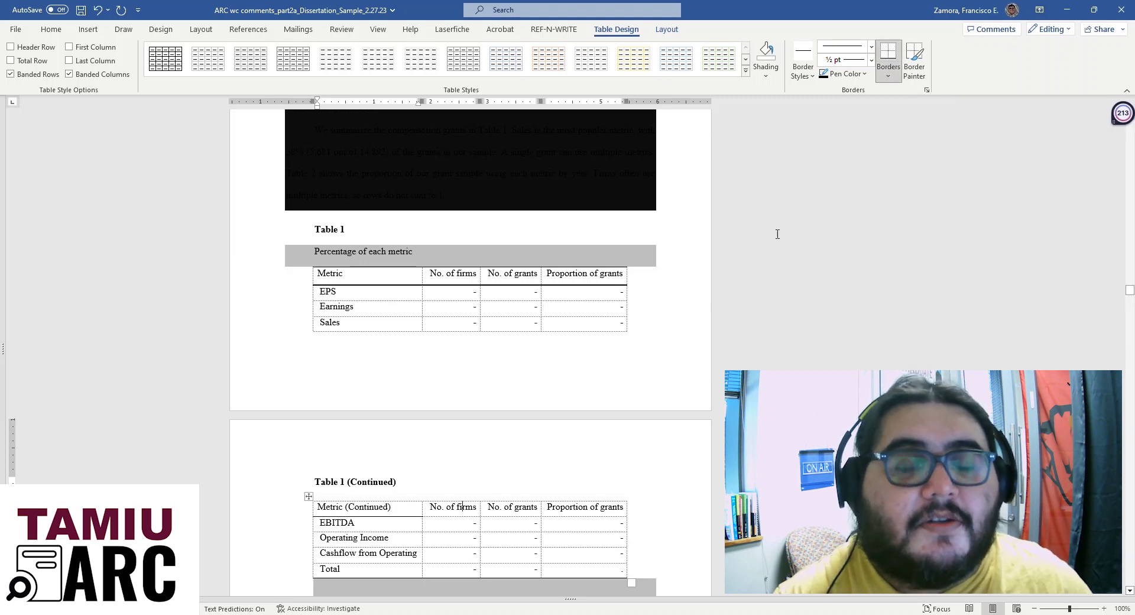
pyautogui.click(893, 52)
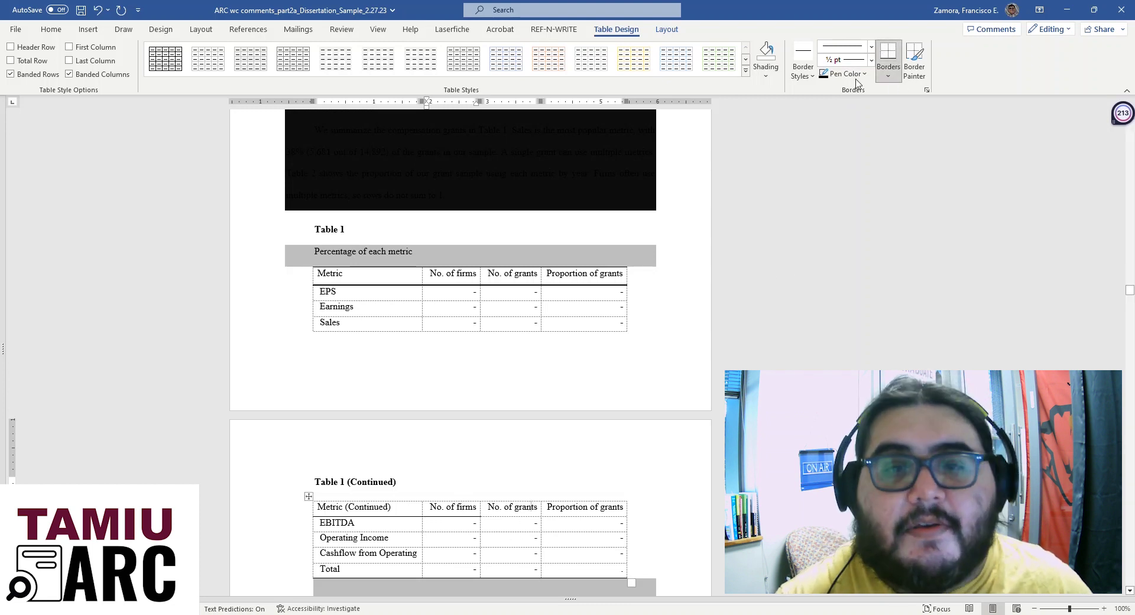
pyautogui.click(888, 56)
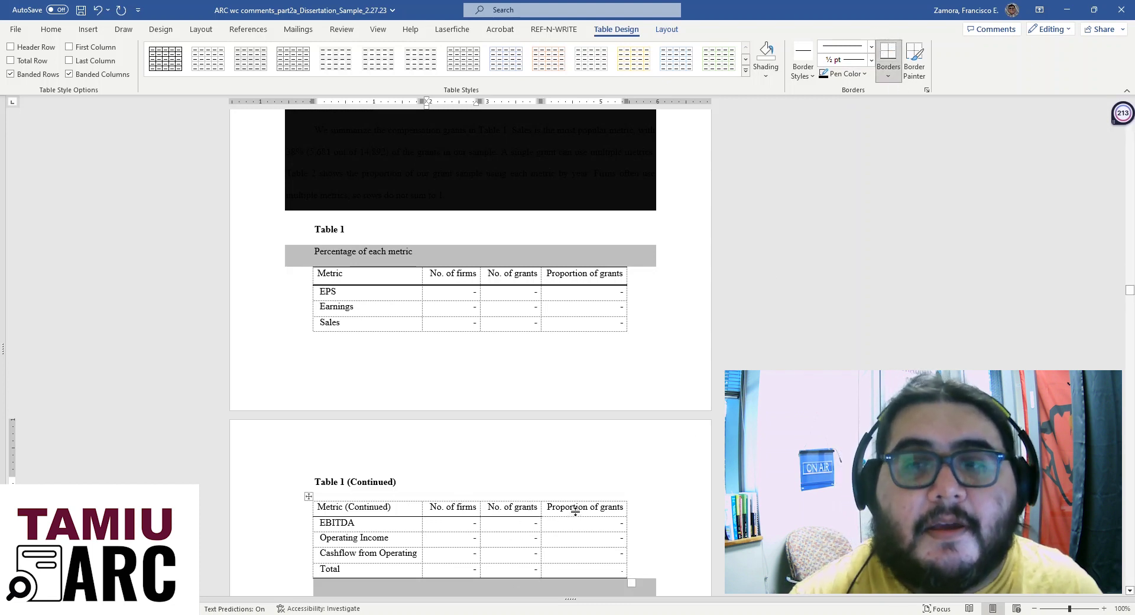
pyautogui.click(889, 56)
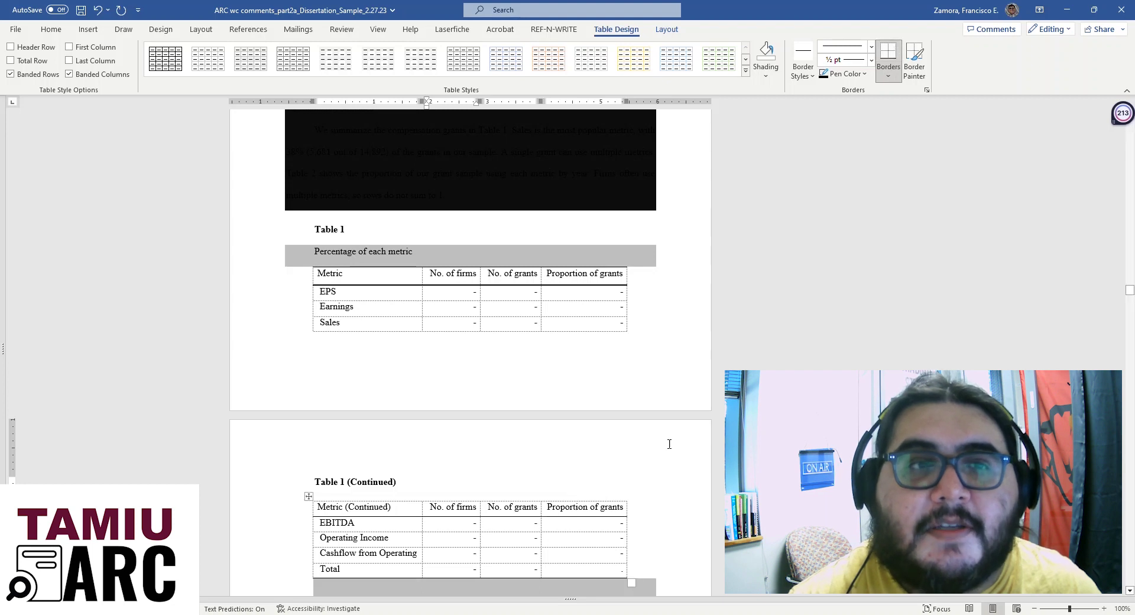
pyautogui.click(663, 514)
pyautogui.scroll(-3, 662, 514)
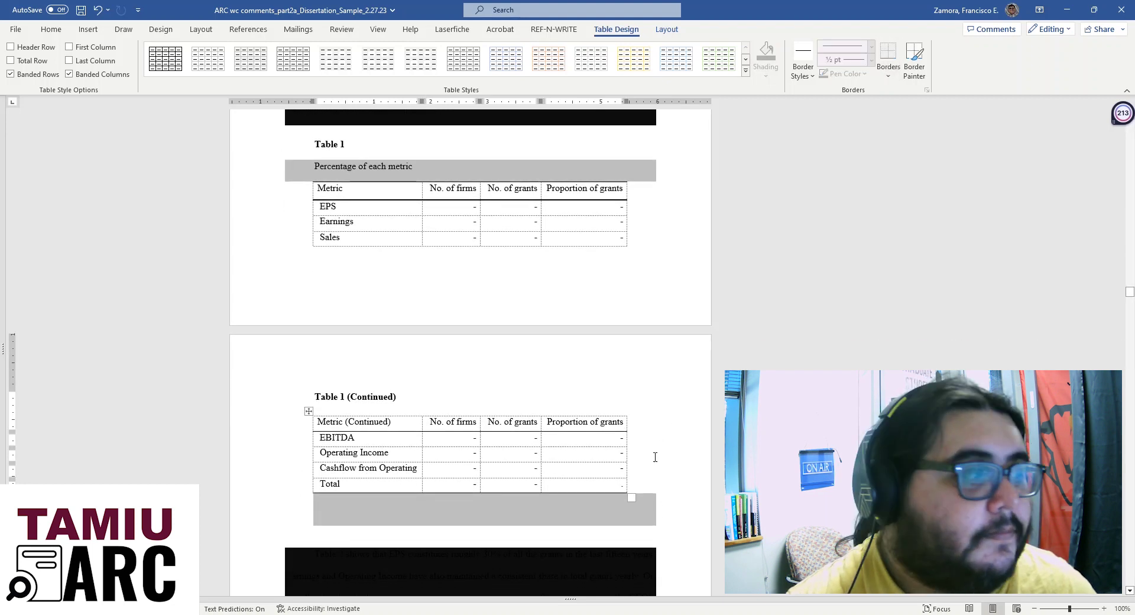